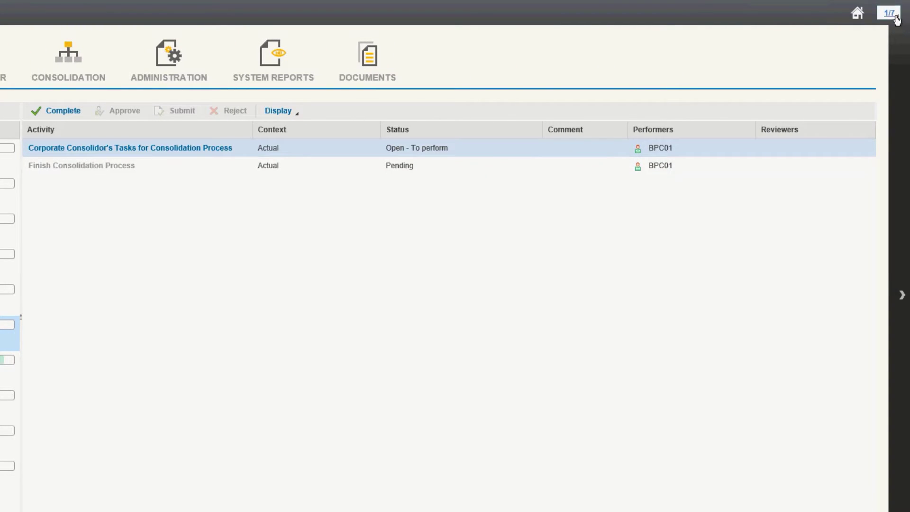
- Switch to the Ownership Manager Editor view for ACTUAL, 2017.DEC, All Segments
{"action": "left_click", "coordinate": [897, 17]}
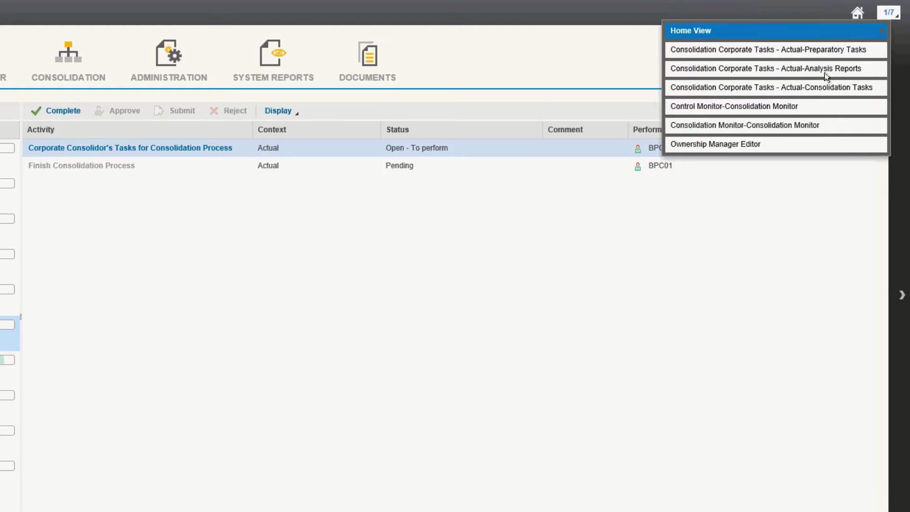
{"action": "left_click", "coordinate": [743, 146]}
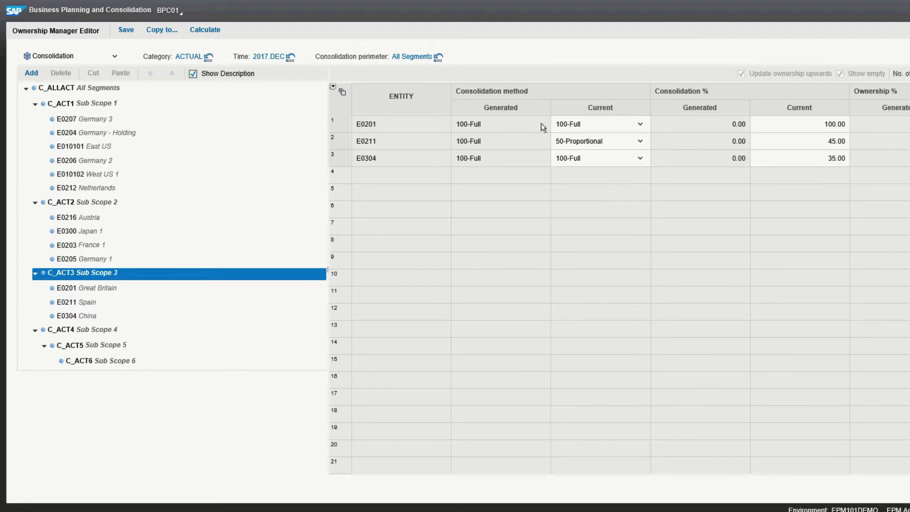
{"action": "left_click", "coordinate": [117, 92]}
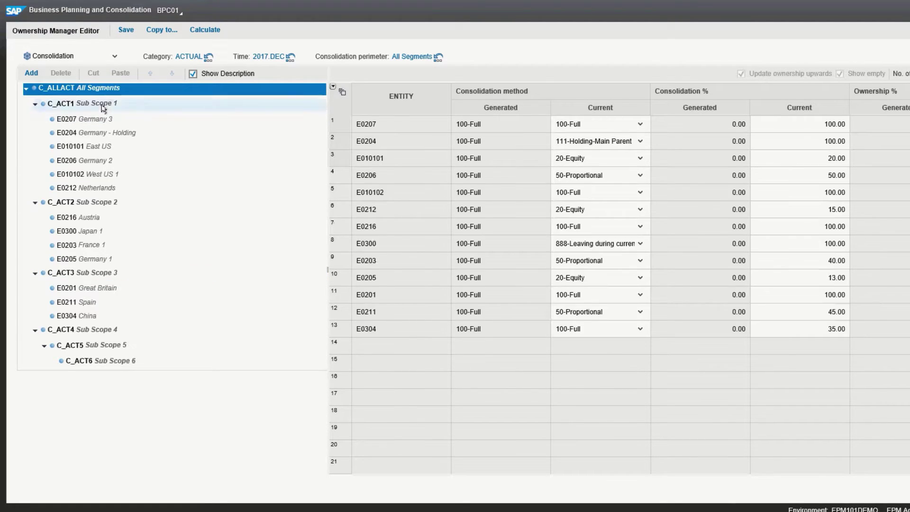
{"action": "left_click", "coordinate": [103, 108]}
{"action": "left_click", "coordinate": [96, 205]}
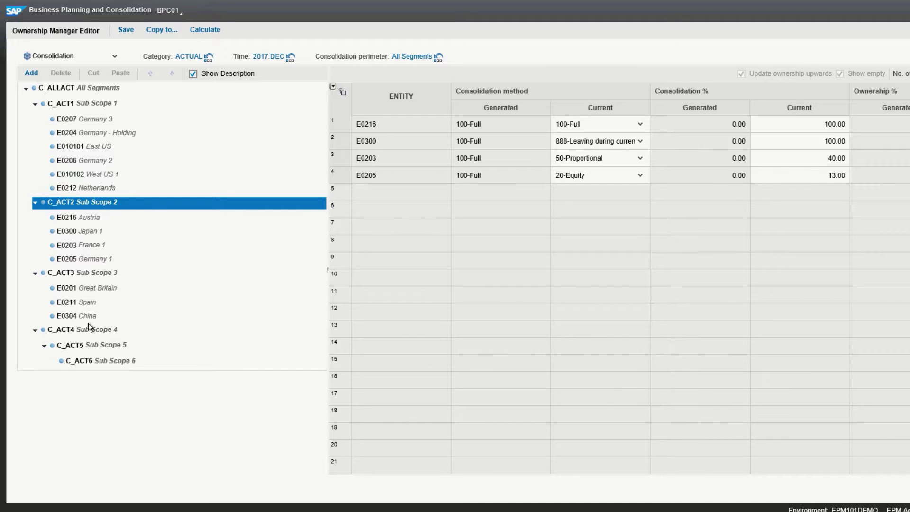
{"action": "left_click", "coordinate": [110, 276]}
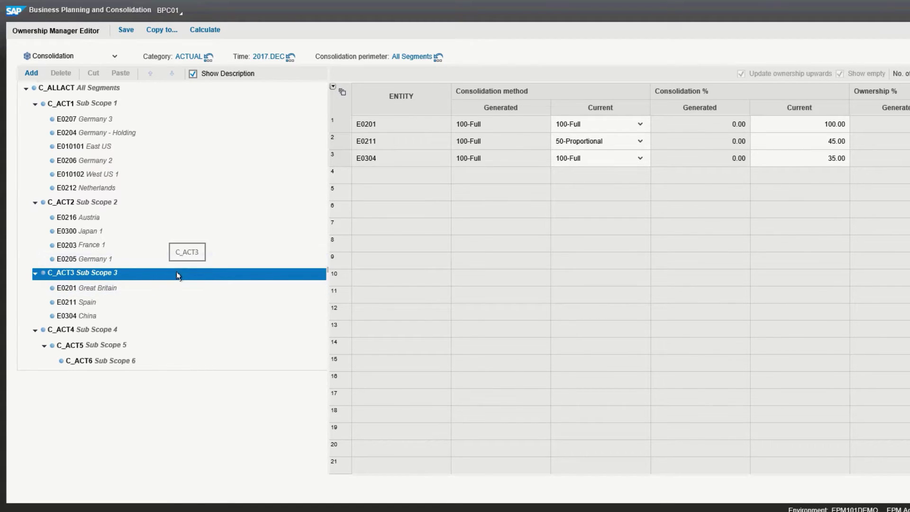
- Add E0202 Italy to C_ACT3 via a Member Selector search for 'italy', then show its group rows
{"action": "left_click", "coordinate": [30, 75]}
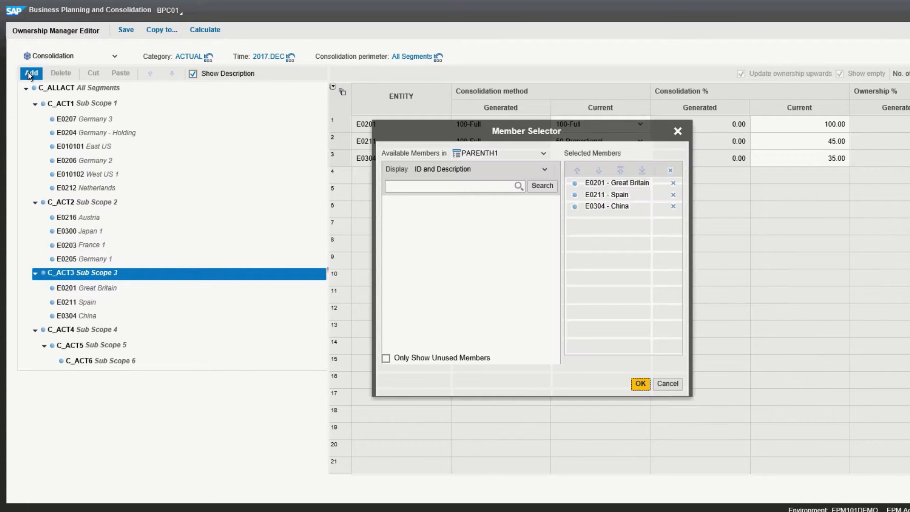
{"action": "left_click", "coordinate": [408, 186]}
{"action": "type", "text": "italy"}
{"action": "left_click", "coordinate": [543, 185]}
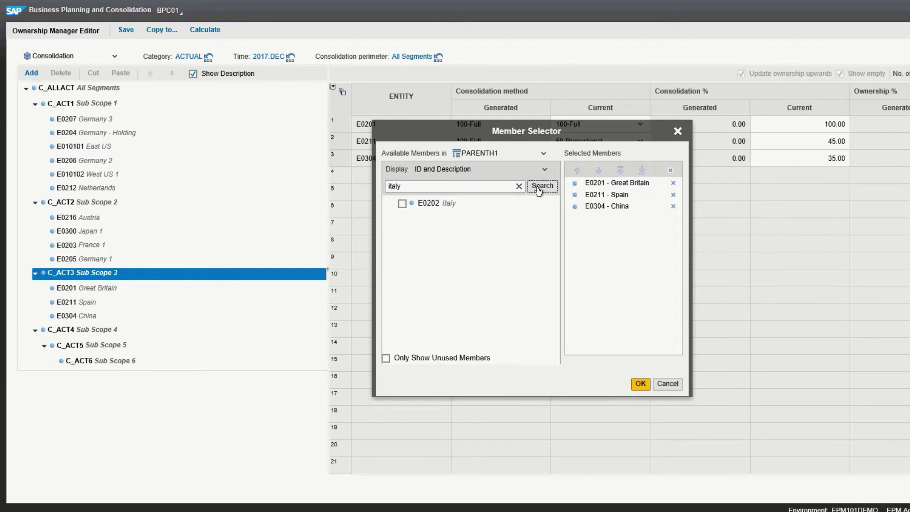
{"action": "left_click", "coordinate": [403, 203]}
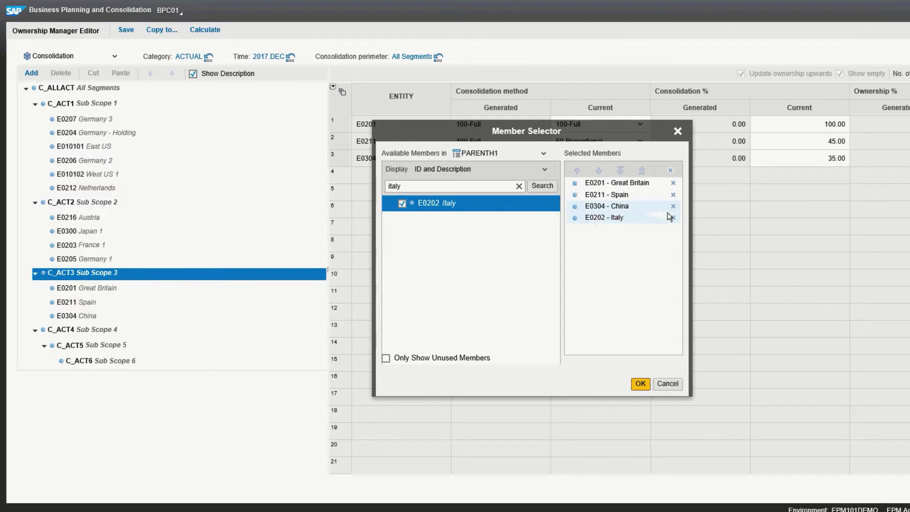
{"action": "left_click", "coordinate": [640, 386]}
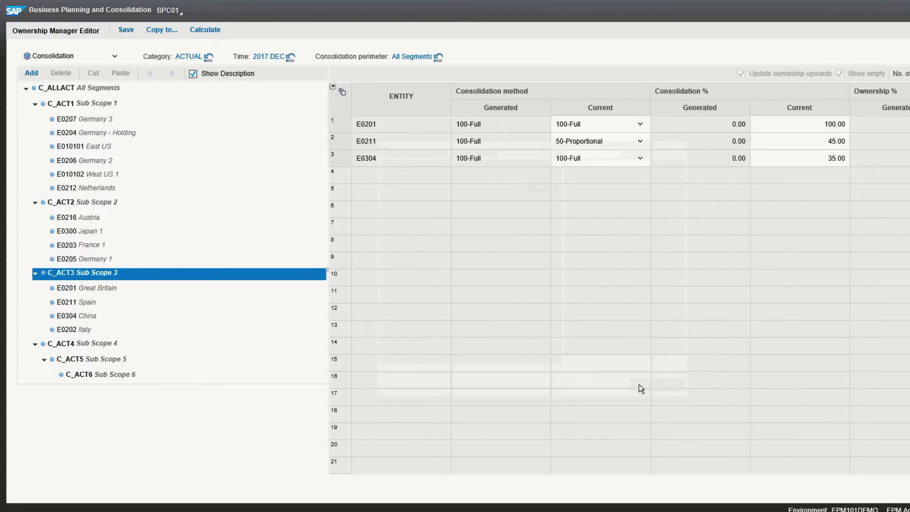
{"action": "left_click", "coordinate": [86, 330]}
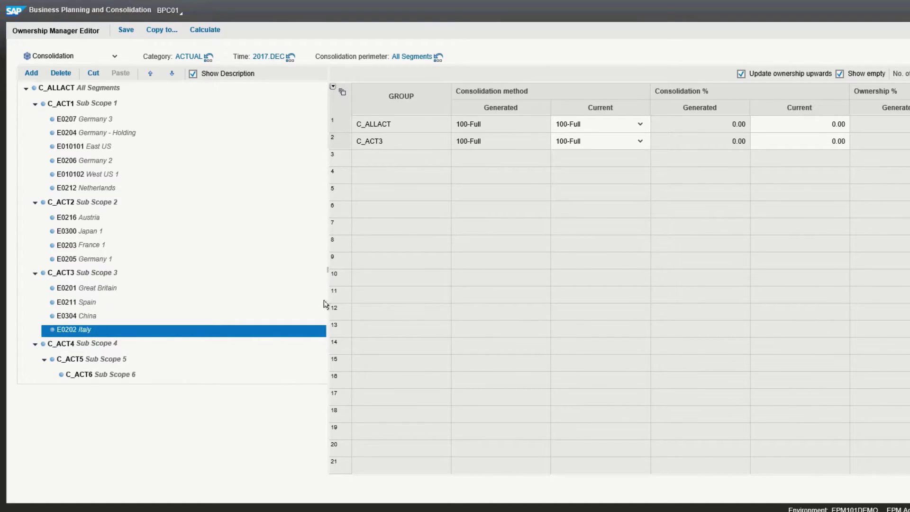
- Enter 100 consolidation % and 100 ownership % on Italy's C_ALLACT (All Segments) row
{"action": "left_click", "coordinate": [83, 274]}
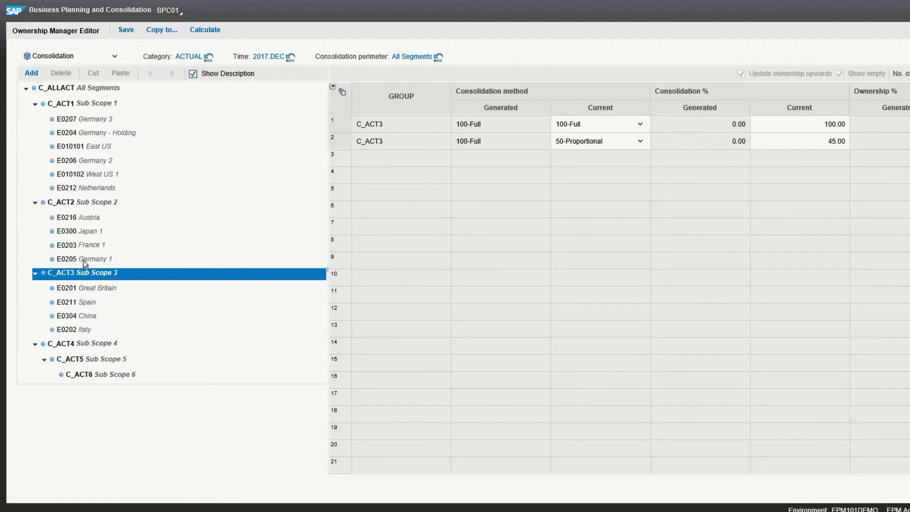
{"action": "left_click", "coordinate": [85, 330]}
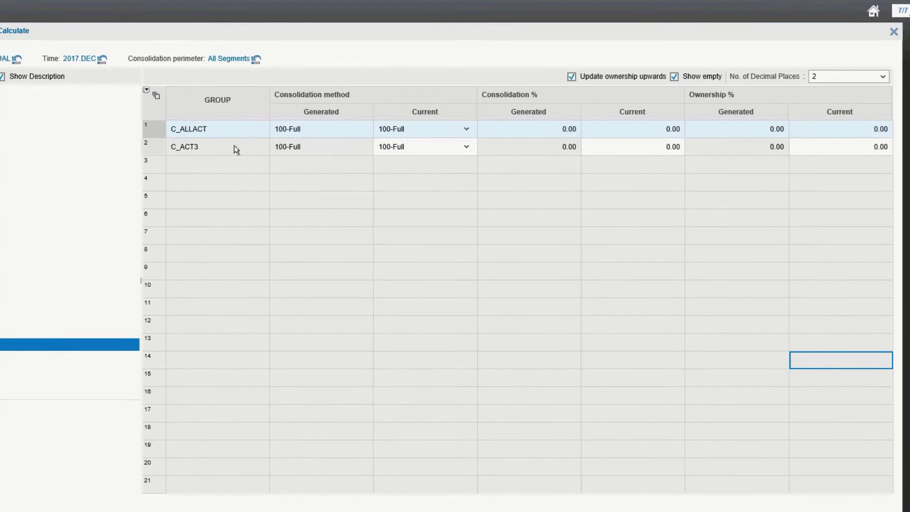
{"action": "left_click", "coordinate": [636, 129]}
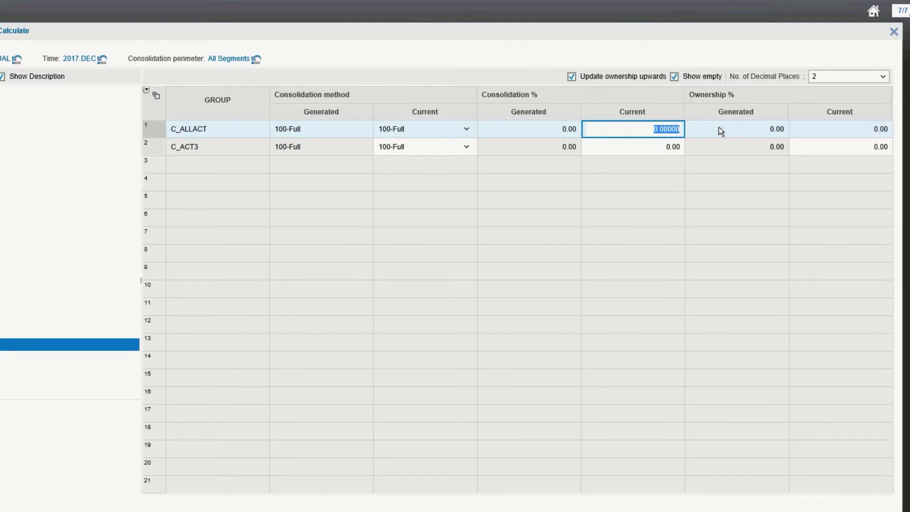
{"action": "type", "text": "100"}
{"action": "left_click", "coordinate": [719, 129]}
{"action": "left_click", "coordinate": [826, 128]}
{"action": "type", "text": "1"}
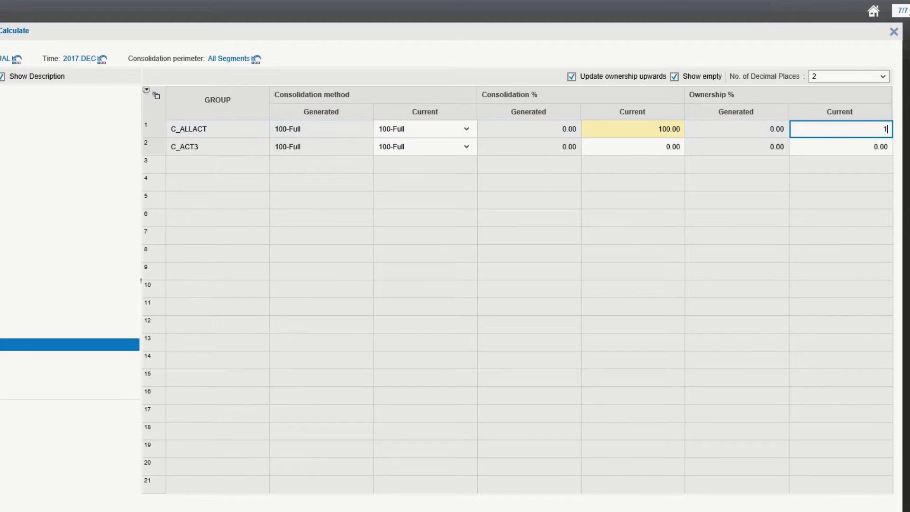
{"action": "type", "text": "00"}
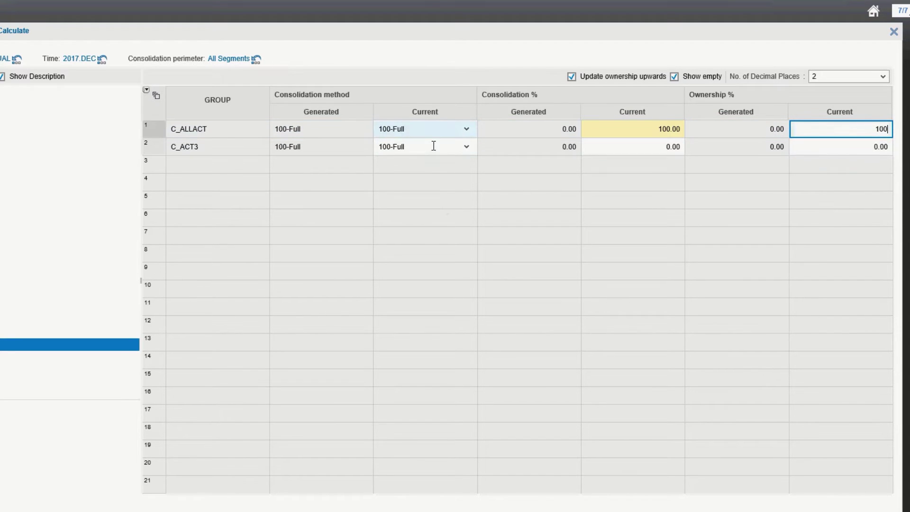
- Enter 100 consolidation % and 100 ownership % on Italy's C_ACT3 (Sub Scope 3) row
{"action": "left_click", "coordinate": [595, 147]}
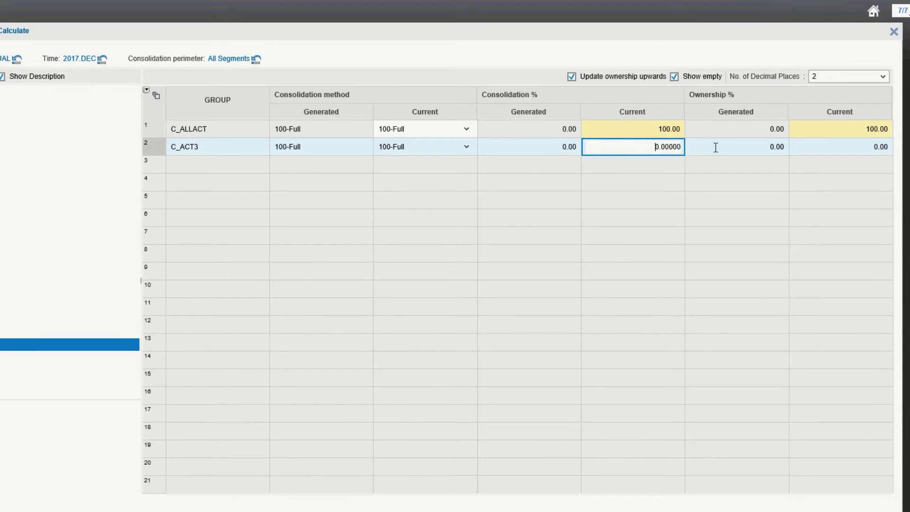
{"action": "key", "text": "ctrl+a"}
{"action": "type", "text": "100"}
{"action": "key", "text": "Tab"}
{"action": "type", "text": "100"}
{"action": "left_click", "coordinate": [396, 207]}
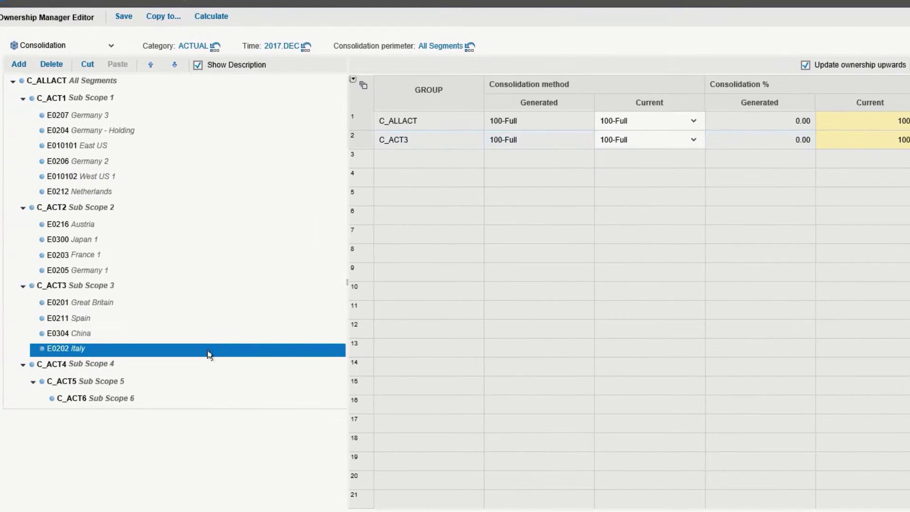
- Verify E0202 Italy stays 100-Full in Sub Scope 3, then list all 14 All Segments entities
{"action": "left_click", "coordinate": [104, 290]}
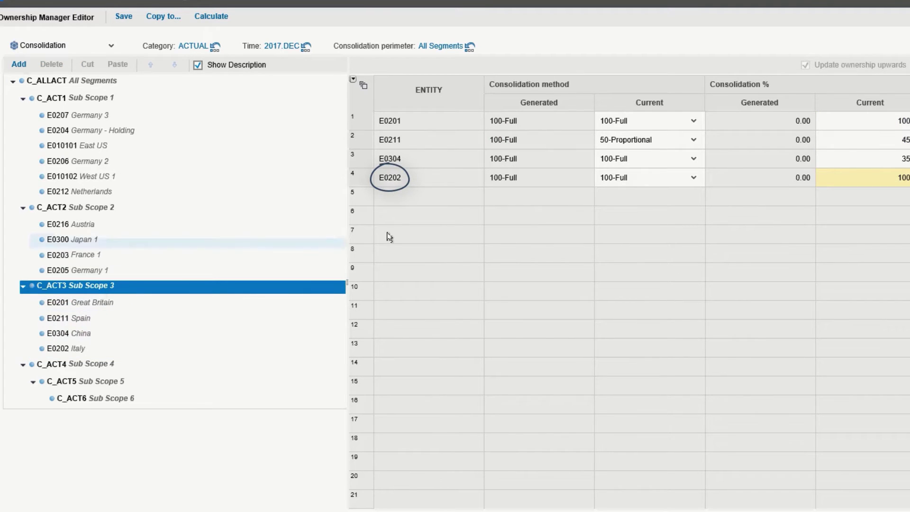
{"action": "left_click", "coordinate": [396, 181]}
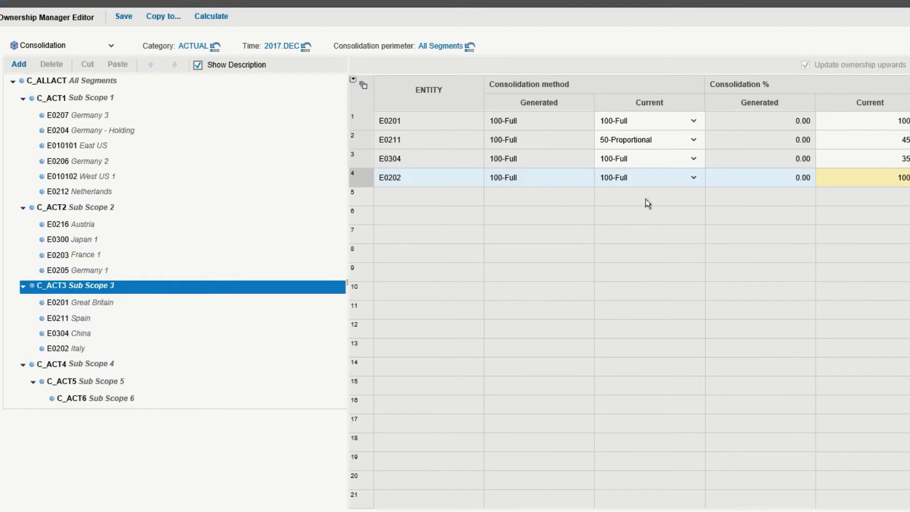
{"action": "left_click", "coordinate": [694, 178]}
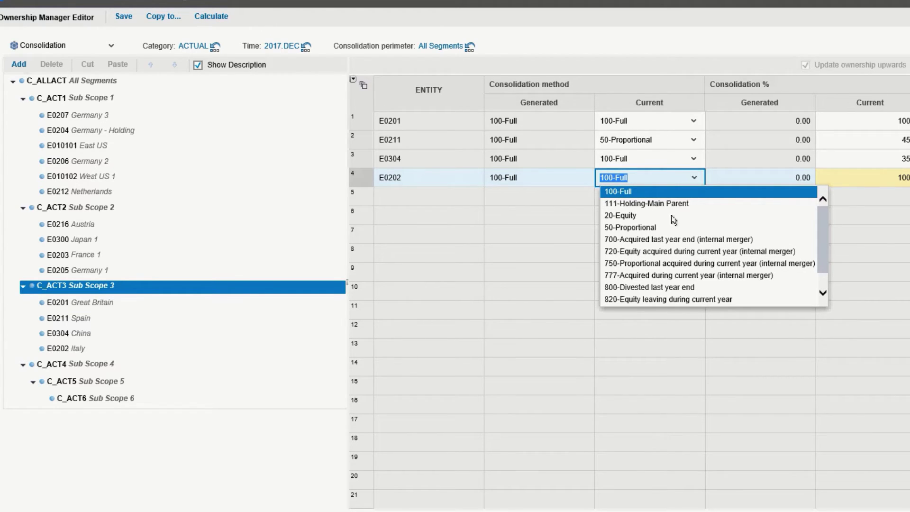
{"action": "left_click", "coordinate": [880, 238]}
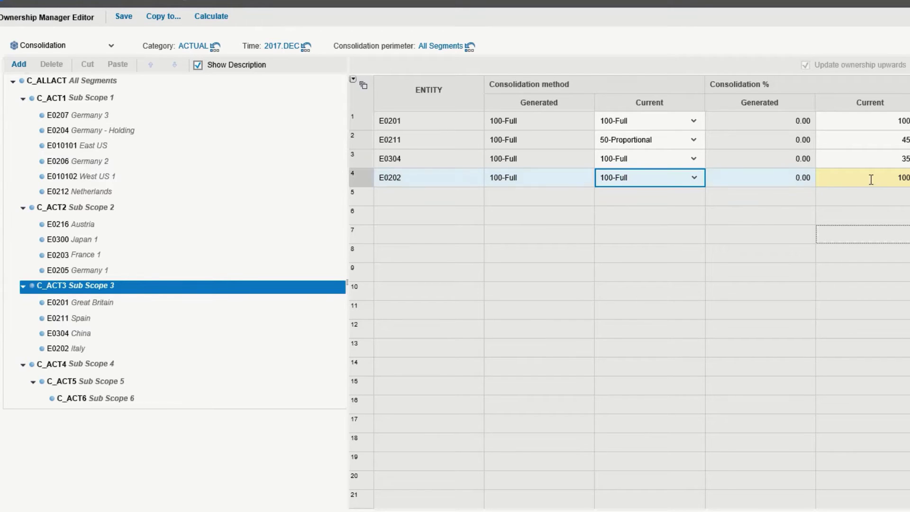
{"action": "left_click", "coordinate": [104, 86]}
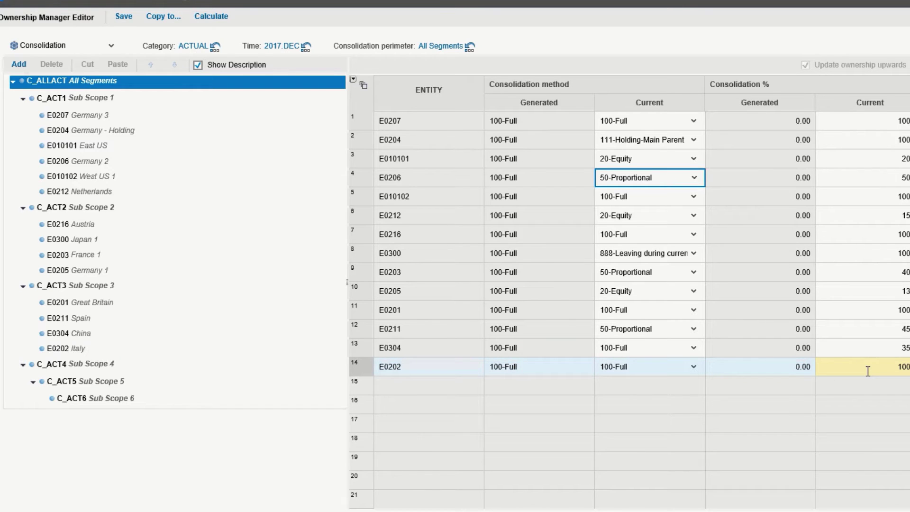
- Pick Corporate as the consolidation perimeter and answer Yes to save the unsaved ownership data
{"action": "left_click", "coordinate": [441, 47]}
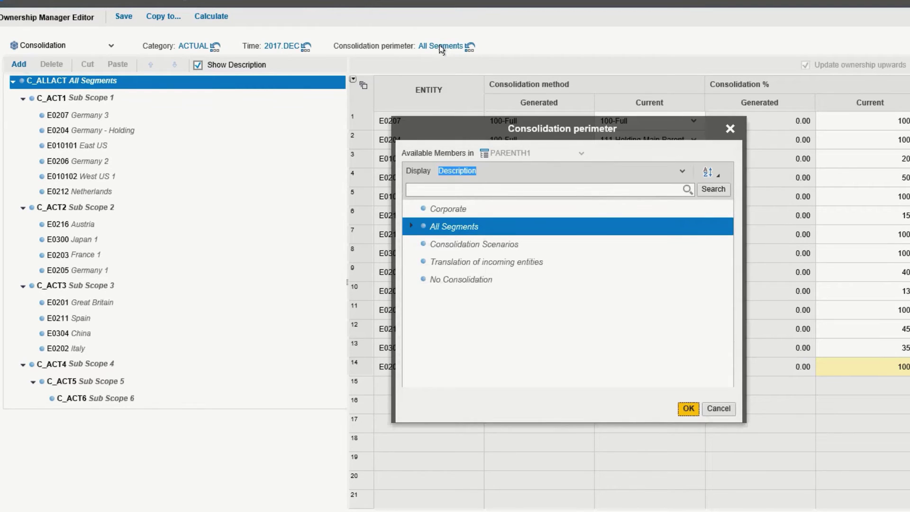
{"action": "left_click", "coordinate": [450, 210]}
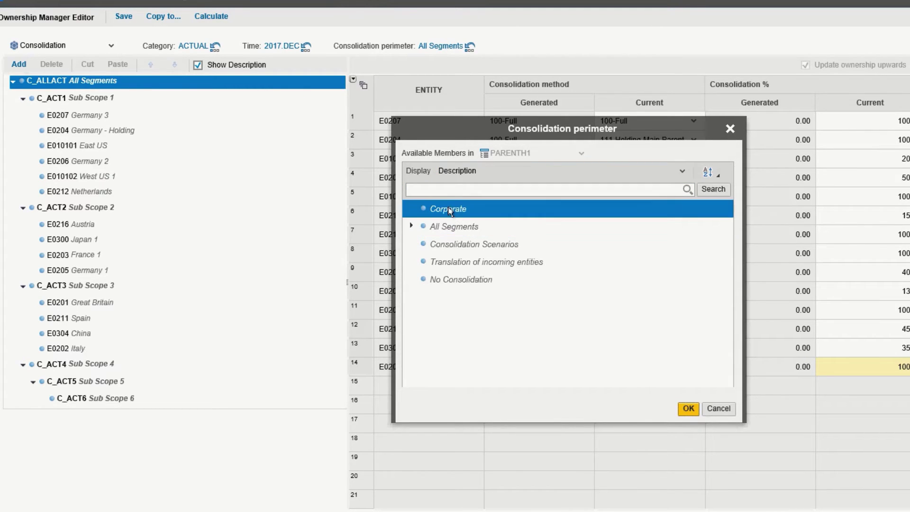
{"action": "left_click", "coordinate": [684, 409]}
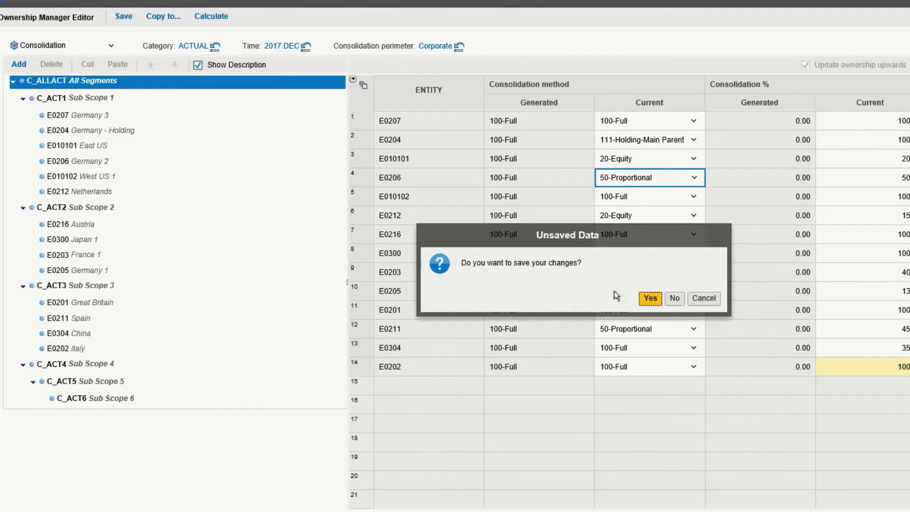
{"action": "left_click", "coordinate": [649, 299]}
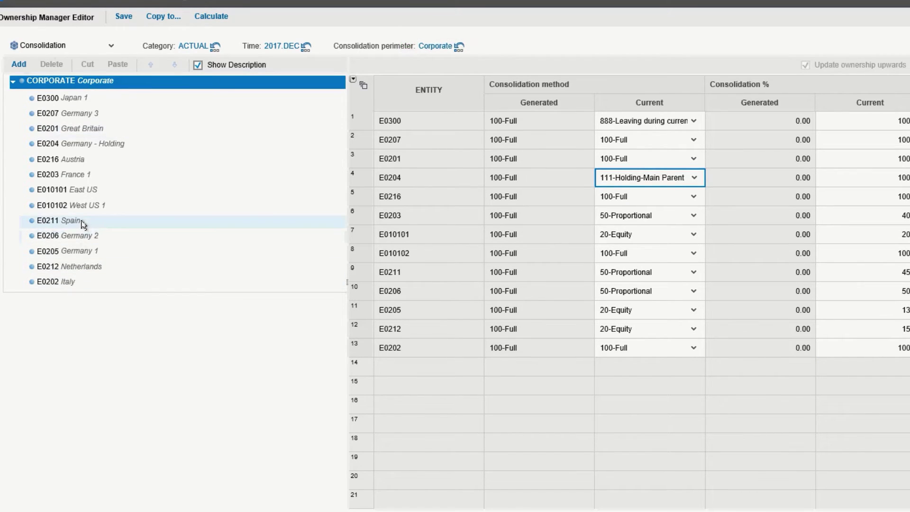
- Return the perimeter to All Segments and view Sub Scope 3's four entities, including E0202 Italy
{"action": "left_click", "coordinate": [428, 47]}
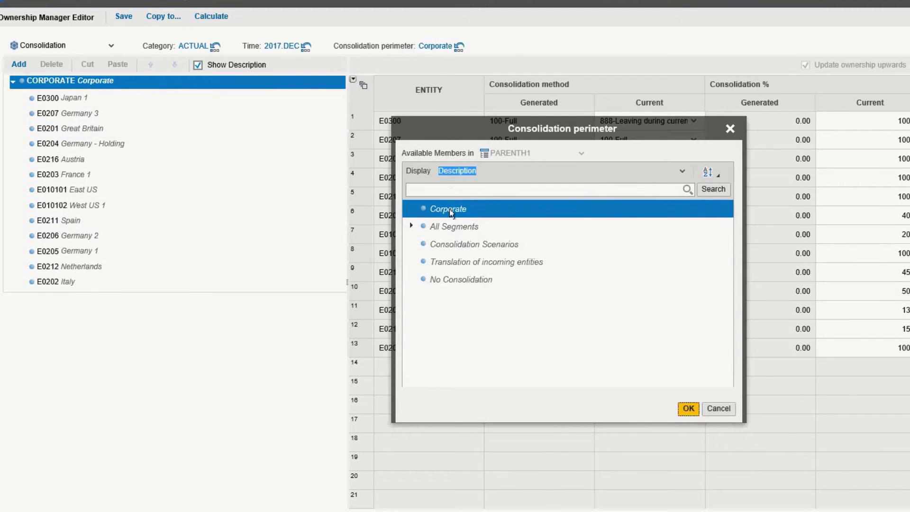
{"action": "left_click", "coordinate": [453, 231]}
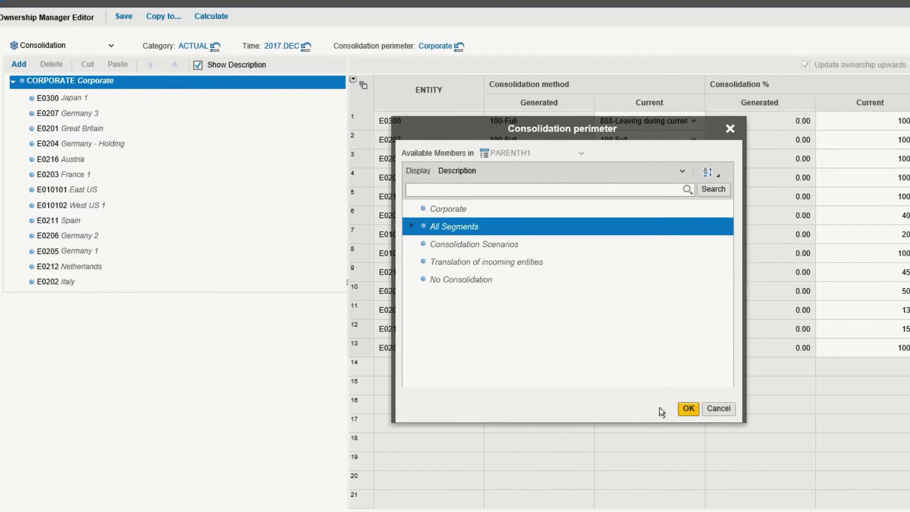
{"action": "left_click", "coordinate": [686, 409]}
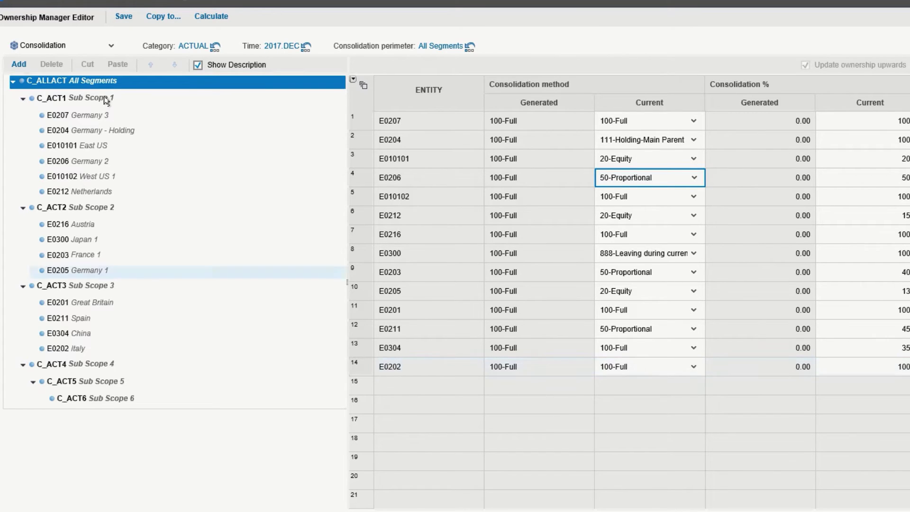
{"action": "left_click", "coordinate": [92, 290]}
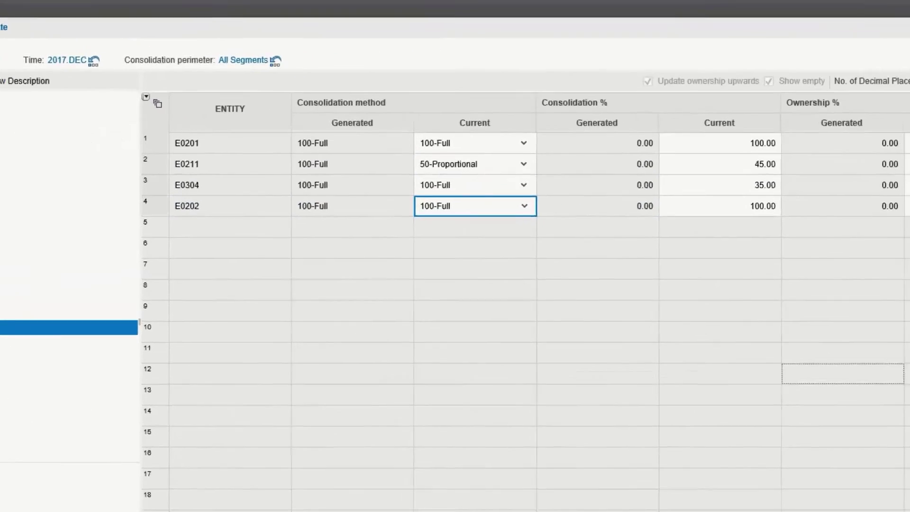
- Switch to the Consolidation Monitor view for ACTUAL 2017 DEC, All Segments
{"action": "left_click", "coordinate": [883, 14]}
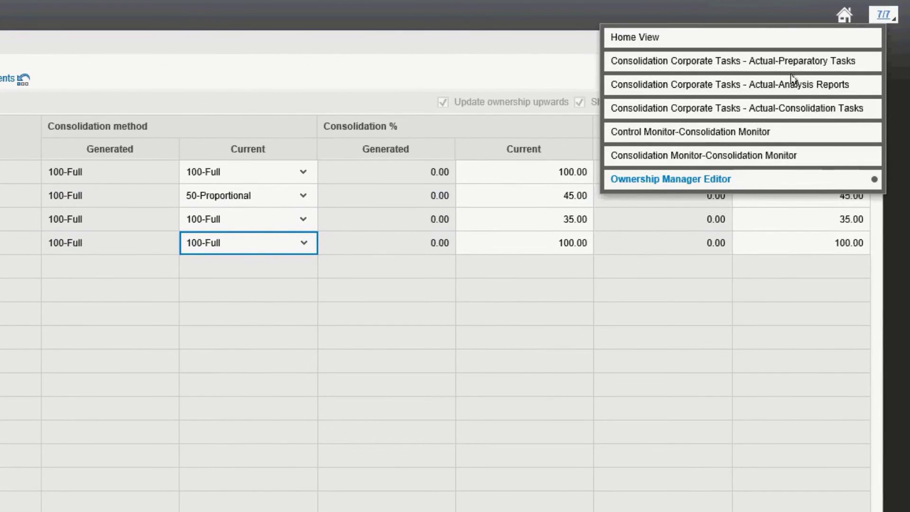
{"action": "left_click", "coordinate": [755, 155]}
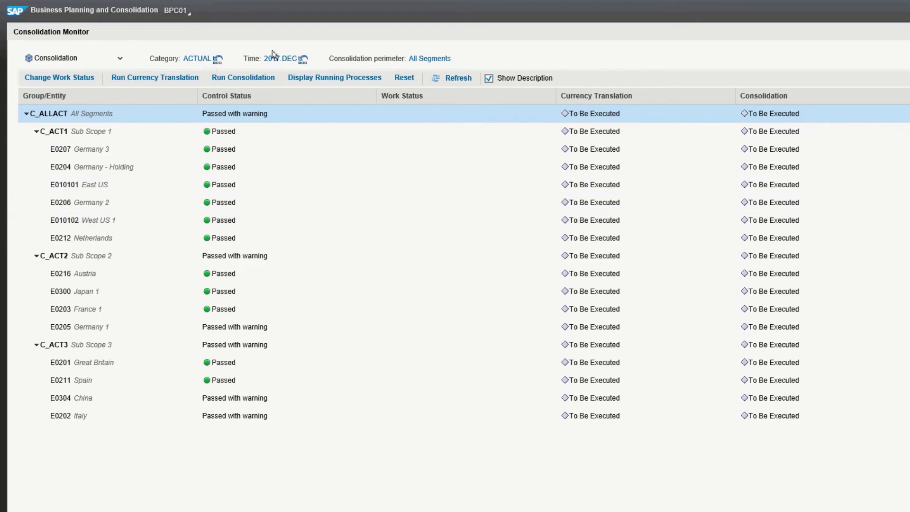
- Set up a consolidation run for ACTUAL, 2017.DEC, C_ALLACT in Full Consolidation mode
{"action": "left_click", "coordinate": [254, 81]}
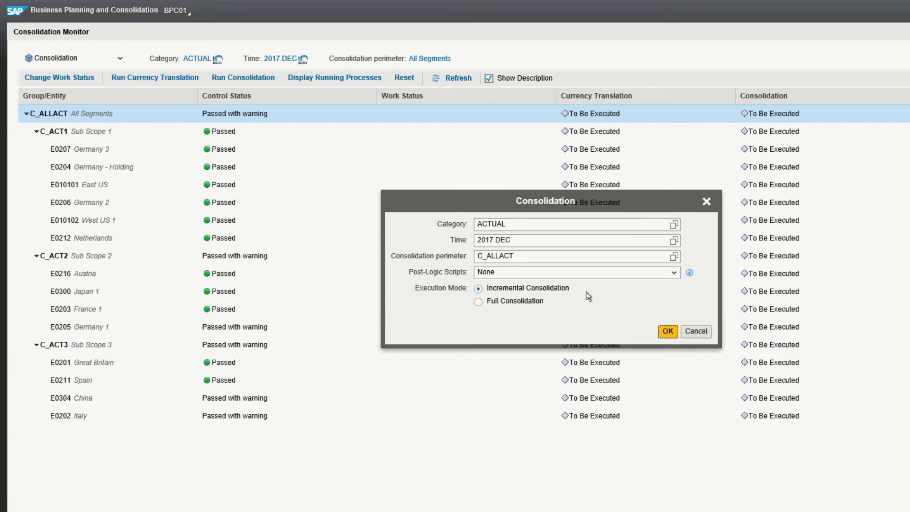
{"action": "left_click", "coordinate": [478, 301]}
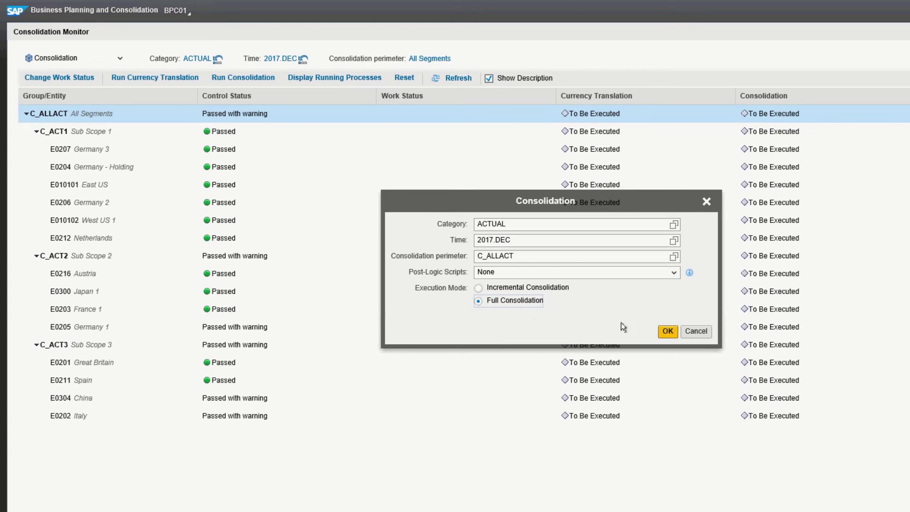
- Start the full consolidation run for ACTUAL, 2017.DEC, C_ALLACT
{"action": "left_click", "coordinate": [668, 333]}
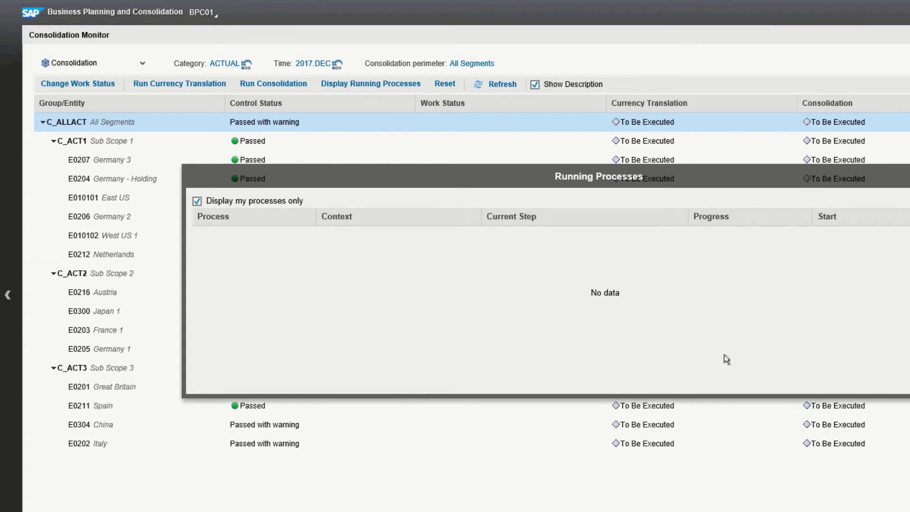
- Dismiss the empty Running Processes list to see the monitor's Done statuses
{"action": "key", "text": "Escape"}
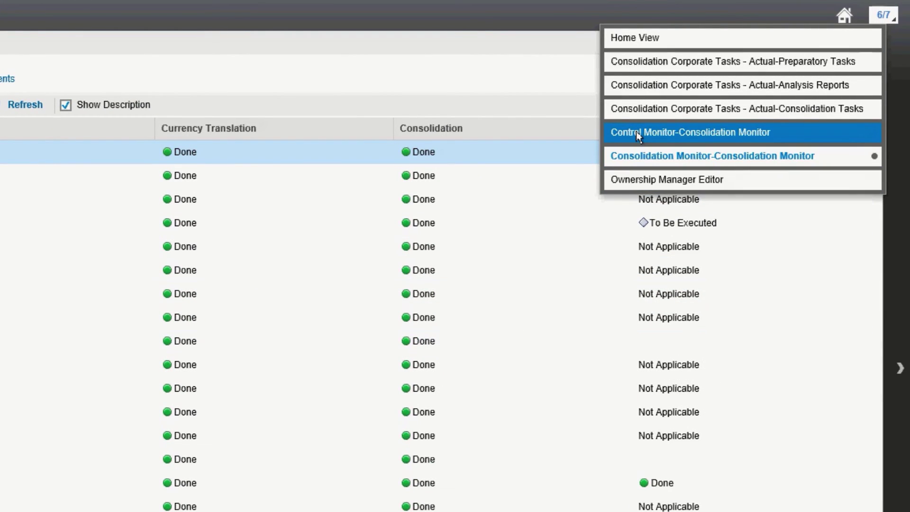
- In the Control Monitor, expand All Segments and show China E0304's 'Sales figure should be entered' warning
{"action": "left_click", "coordinate": [636, 131]}
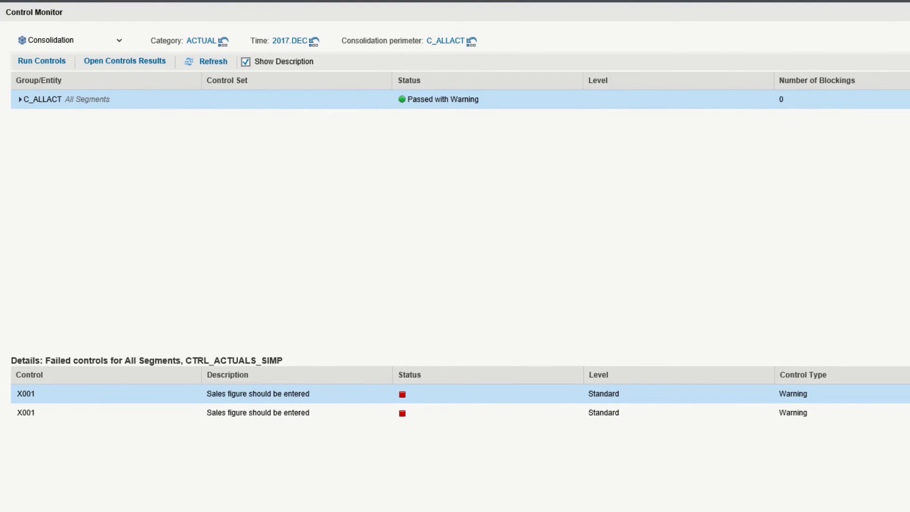
{"action": "left_click", "coordinate": [17, 107]}
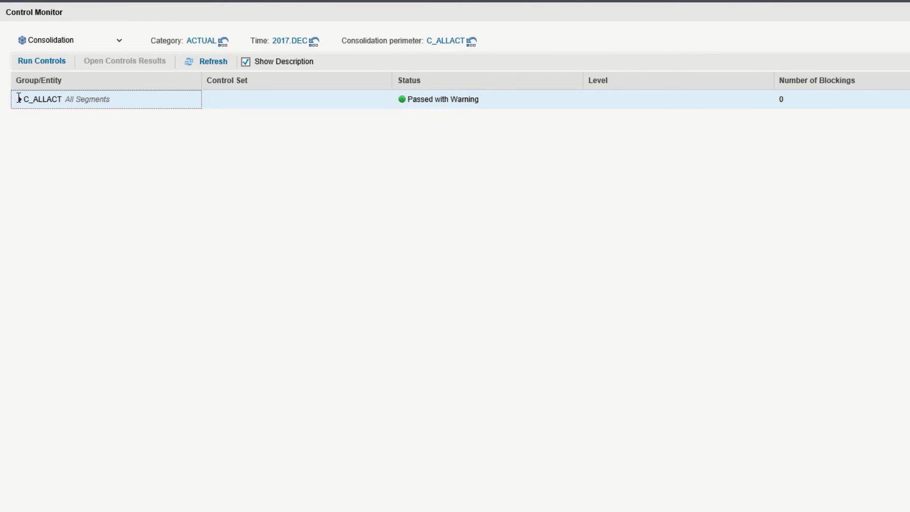
{"action": "left_click", "coordinate": [20, 100]}
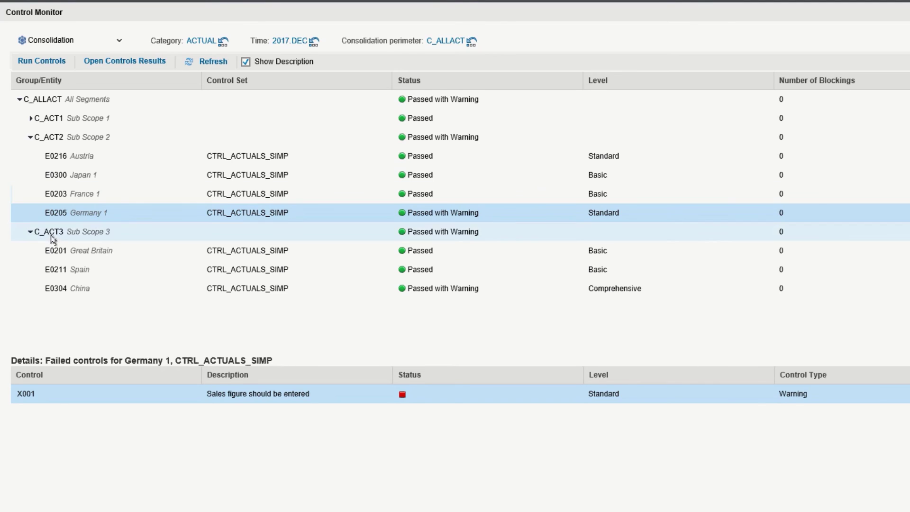
{"action": "left_click", "coordinate": [72, 285]}
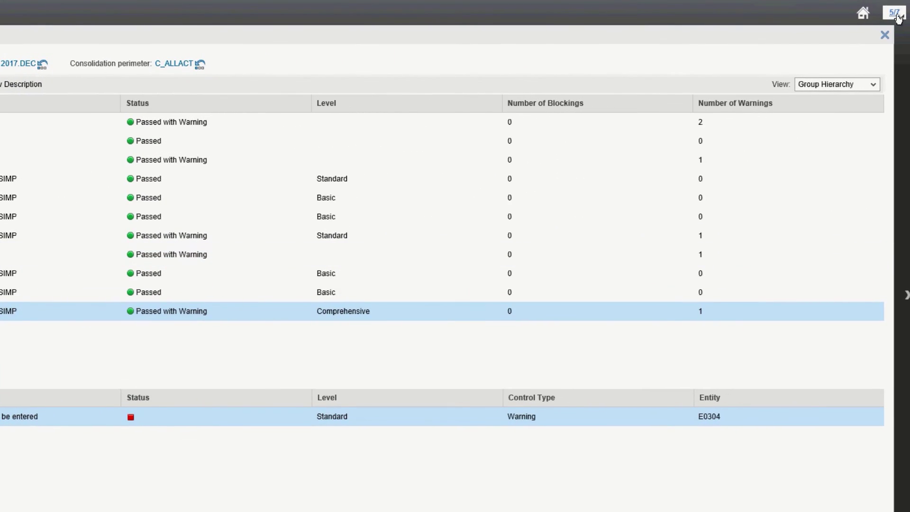
{"action": "left_click", "coordinate": [895, 14]}
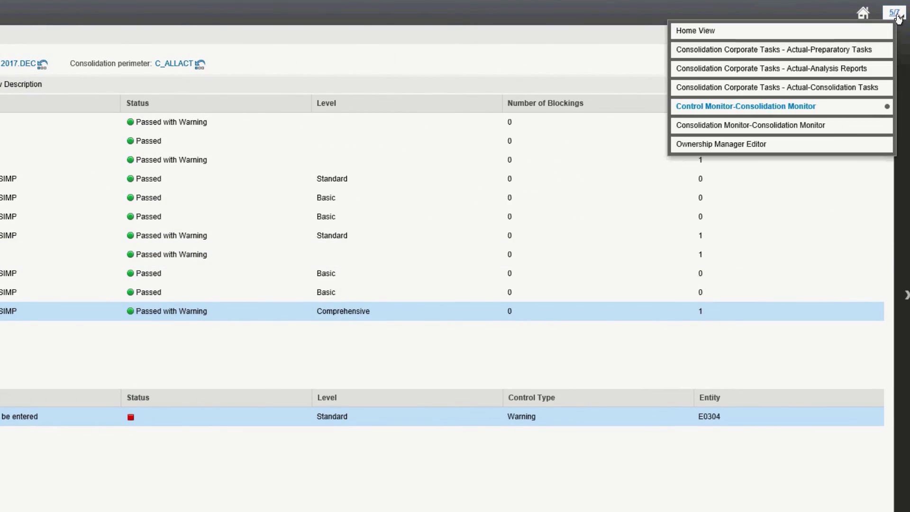
{"action": "left_click", "coordinate": [805, 67]}
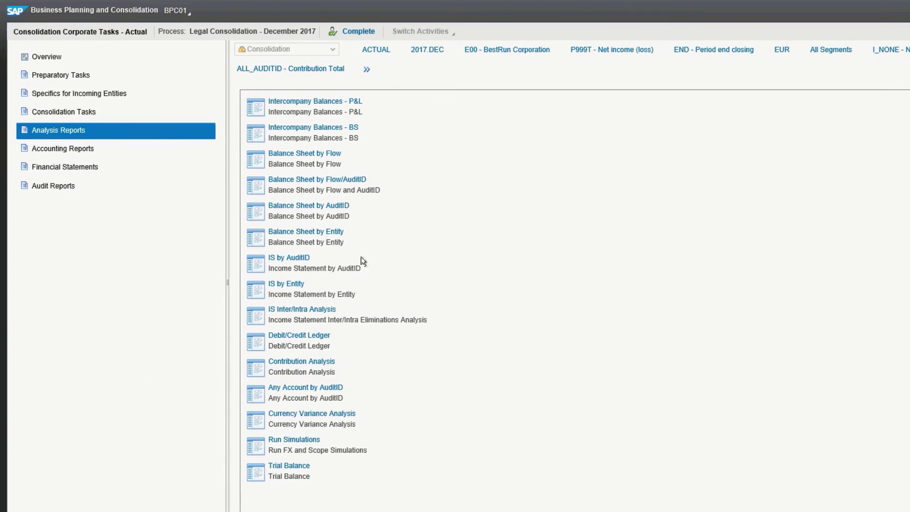
{"action": "left_click", "coordinate": [298, 259]}
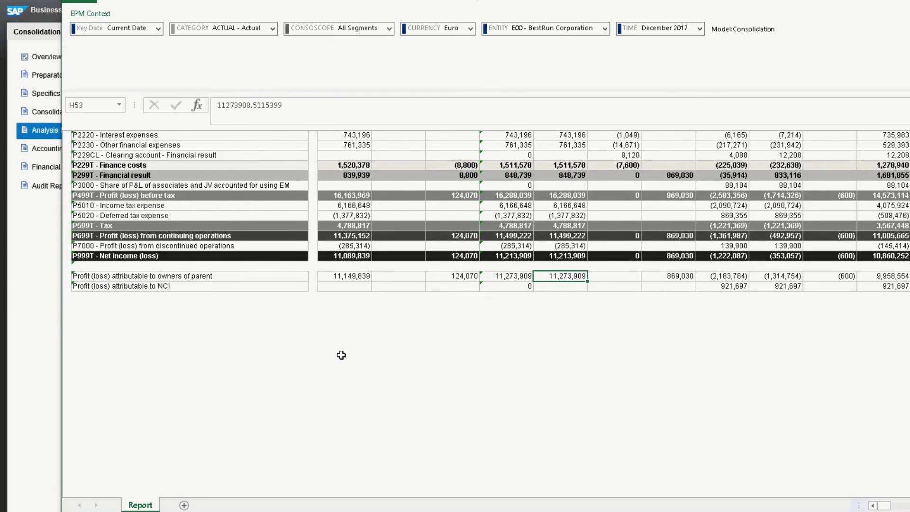
{"action": "scroll", "coordinate": [341, 356], "scroll_direction": "up", "scroll_amount": 12}
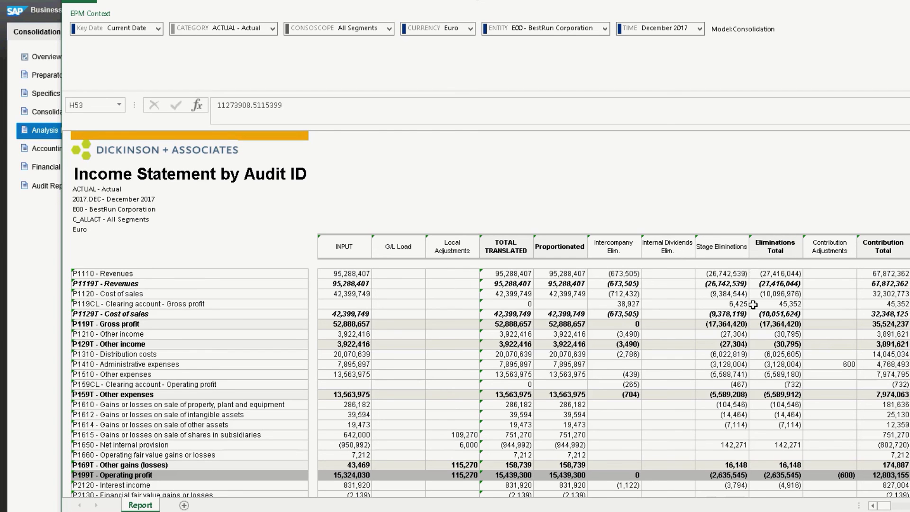
{"action": "scroll", "coordinate": [754, 305], "scroll_direction": "down", "scroll_amount": 3}
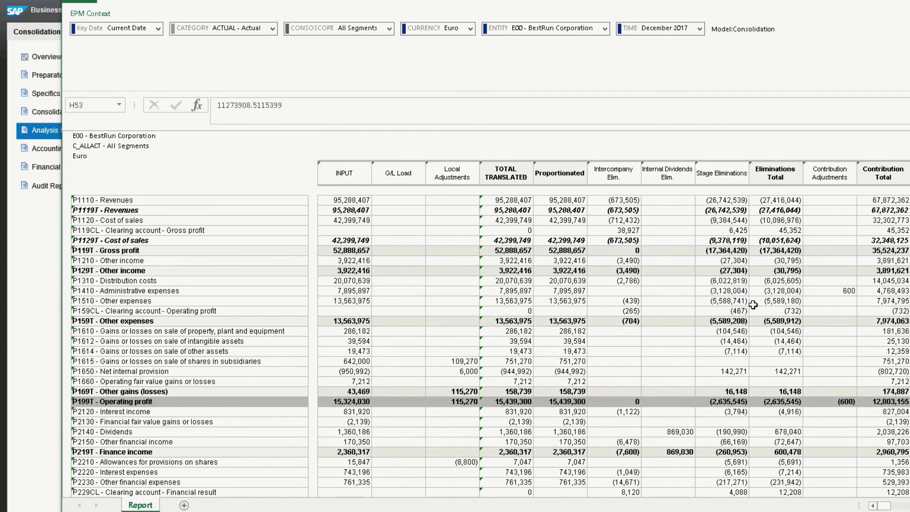
{"action": "scroll", "coordinate": [754, 305], "scroll_direction": "up", "scroll_amount": 3}
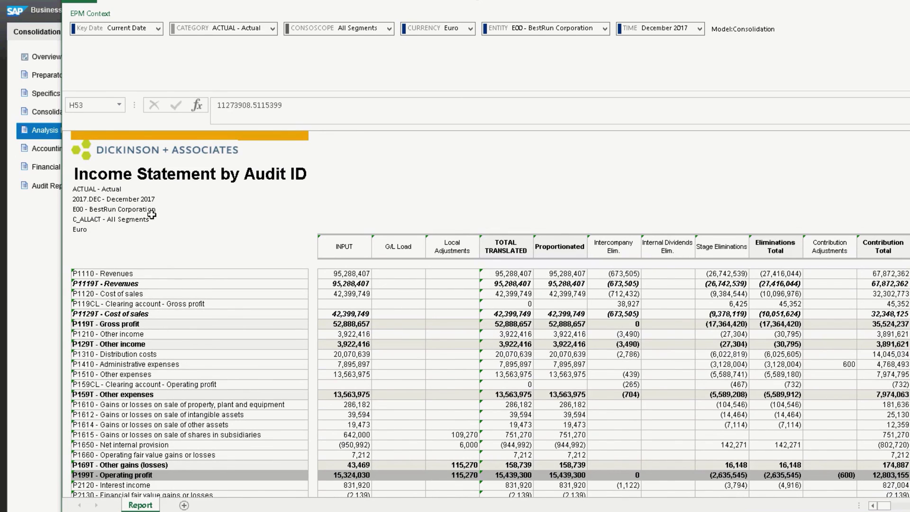
{"action": "left_click", "coordinate": [124, 209]}
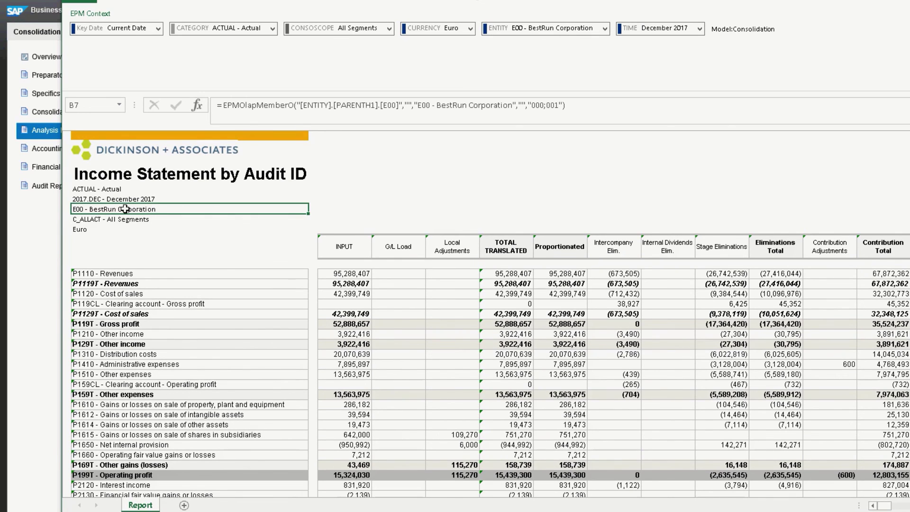
- Pick E0202 - Italy under BestRun Corporation and Europe as the report's entity
{"action": "double_click", "coordinate": [149, 210]}
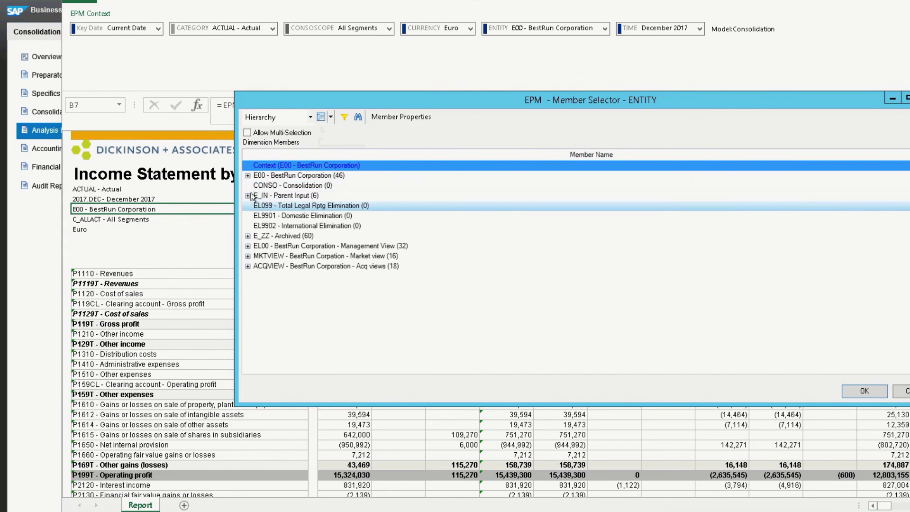
{"action": "left_click", "coordinate": [247, 175]}
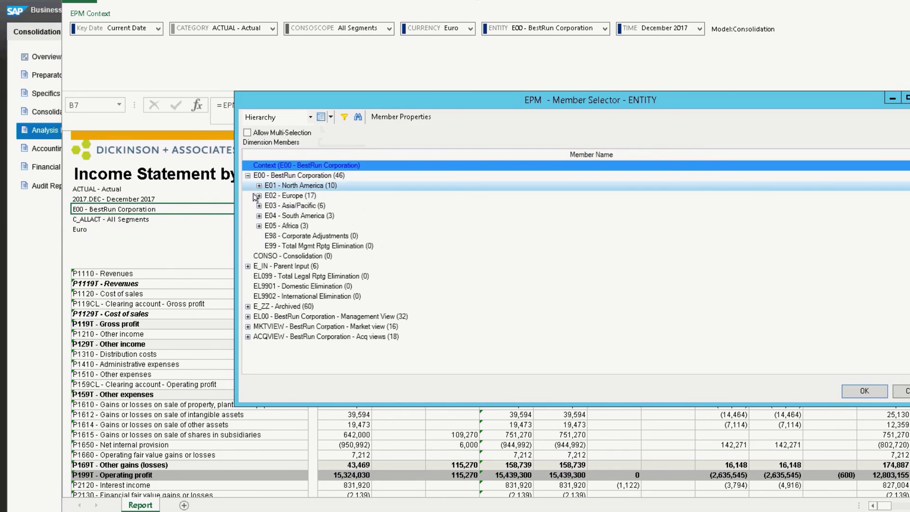
{"action": "left_click", "coordinate": [259, 196]}
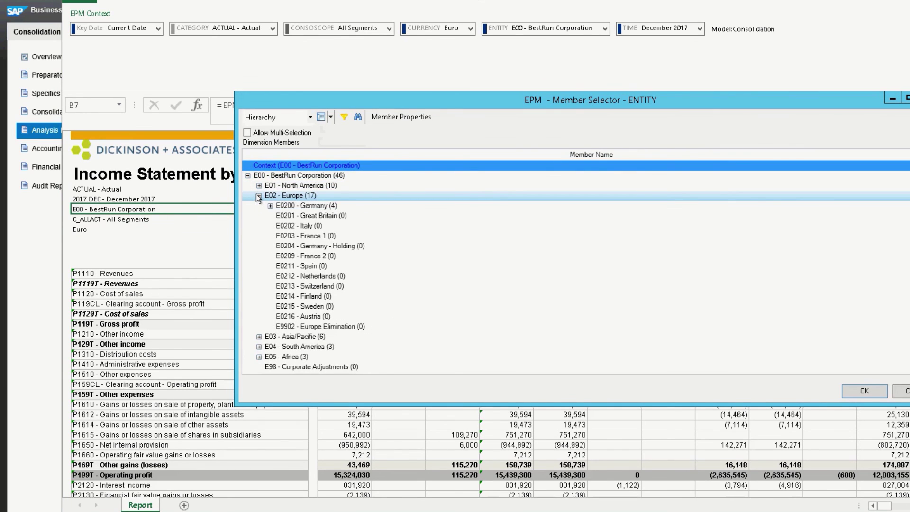
{"action": "left_click", "coordinate": [304, 226]}
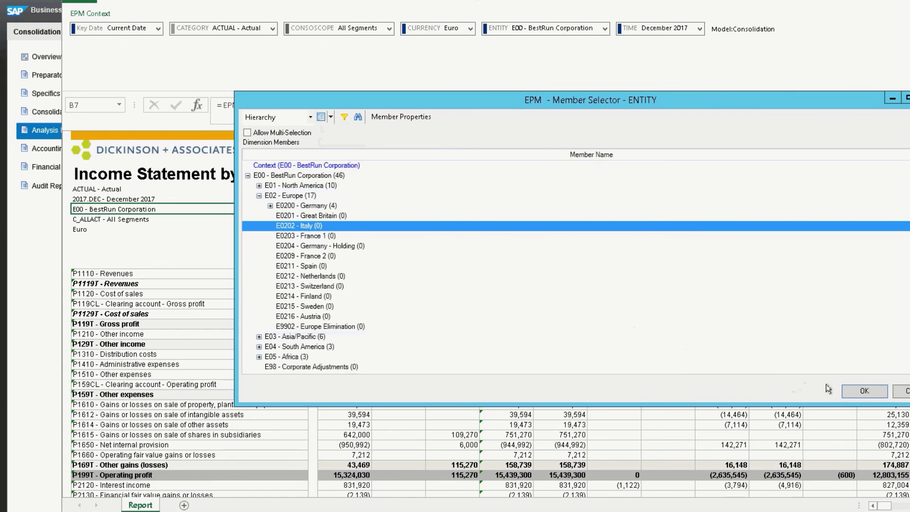
- Confirm E0202 - Italy and rerun the IS by Audit ID (local) report
{"action": "left_click", "coordinate": [852, 391]}
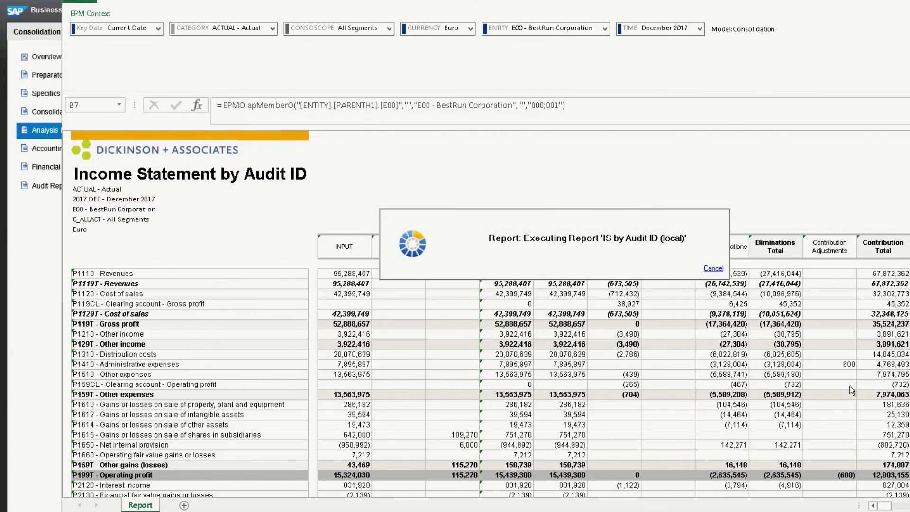